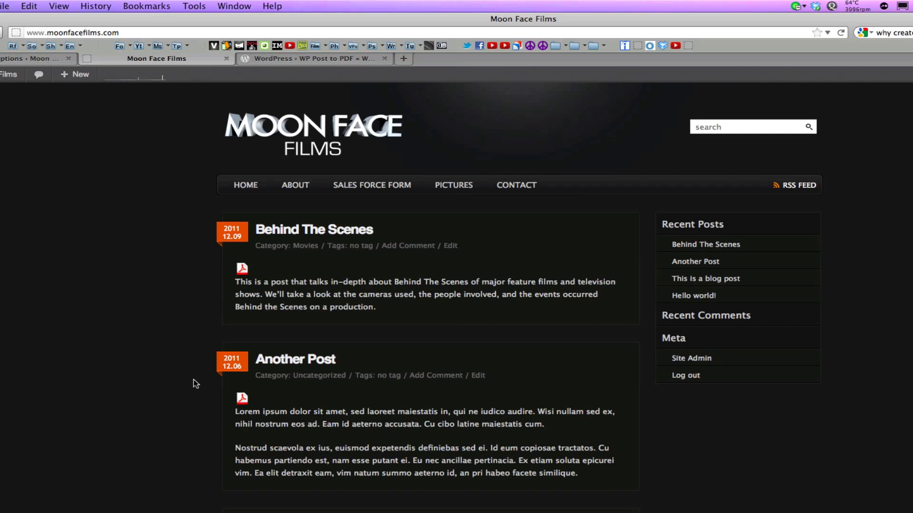
Scroll the Moon Face Films homepage to check the PDF icons, then open the Behind The Scenes post
scroll(188, 379, "down", 1)
scroll(188, 380, "down", 10)
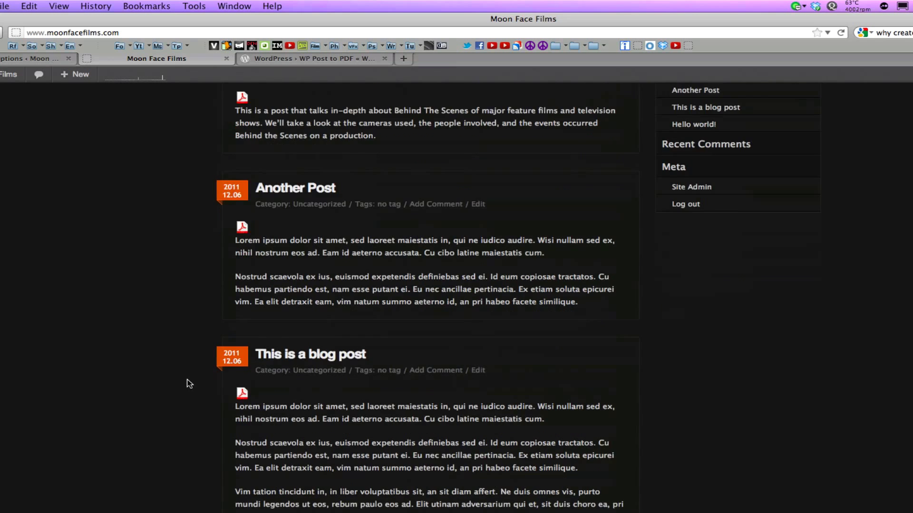
scroll(188, 380, "up", 10)
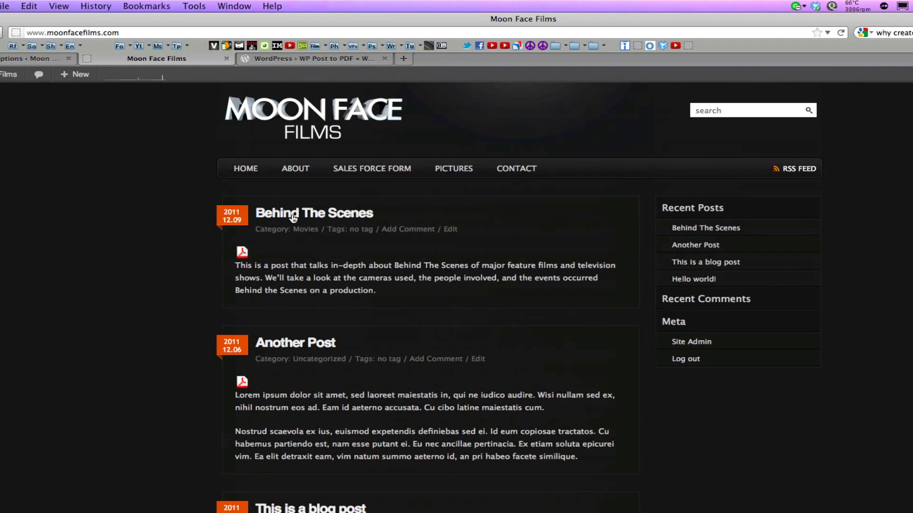
left_click(280, 222)
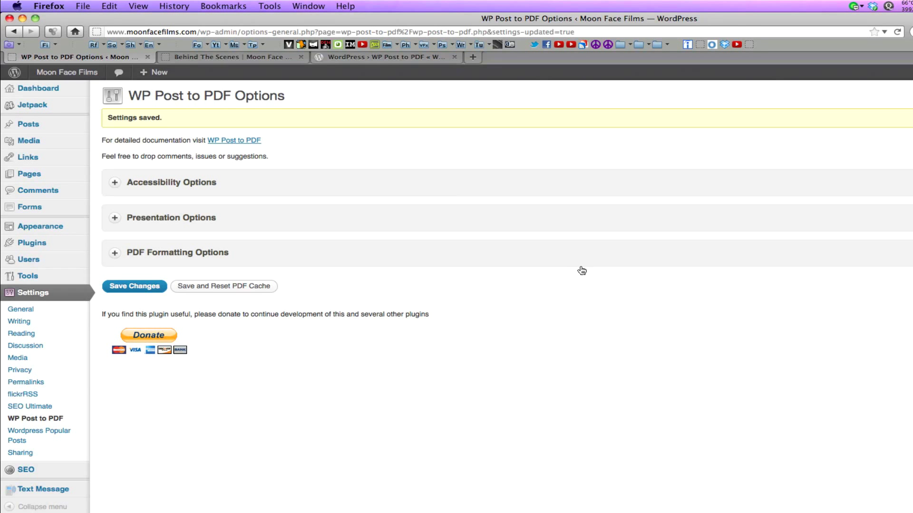
Expand the Accessibility Options section of the WP Post to PDF settings page
left_click(216, 187)
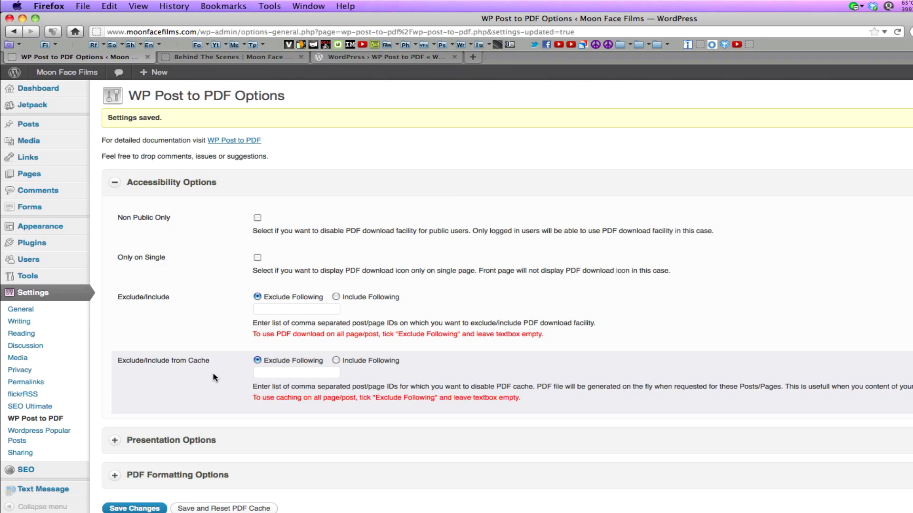
Expand Presentation Options and keep the PDF icon position set to Before
left_click(200, 440)
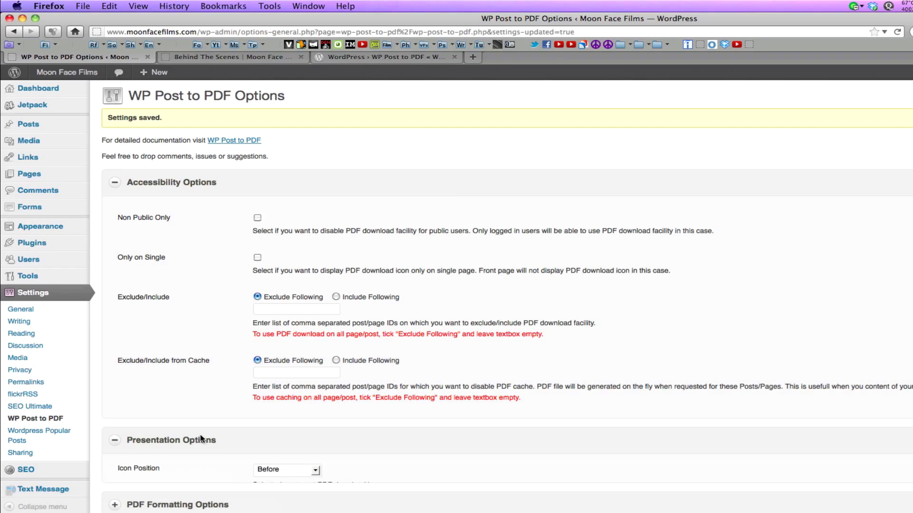
scroll(199, 438, "down", 3)
scroll(198, 432, "down", 1)
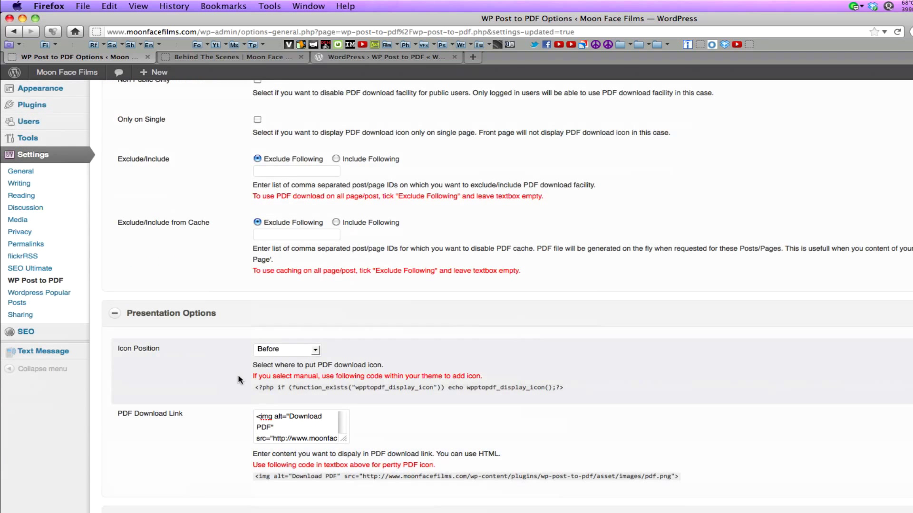
left_click(301, 352)
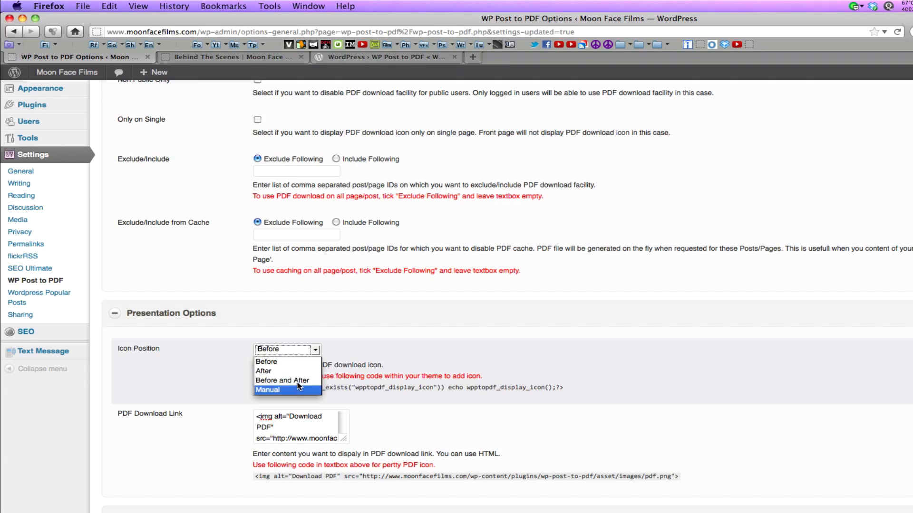
left_click(300, 364)
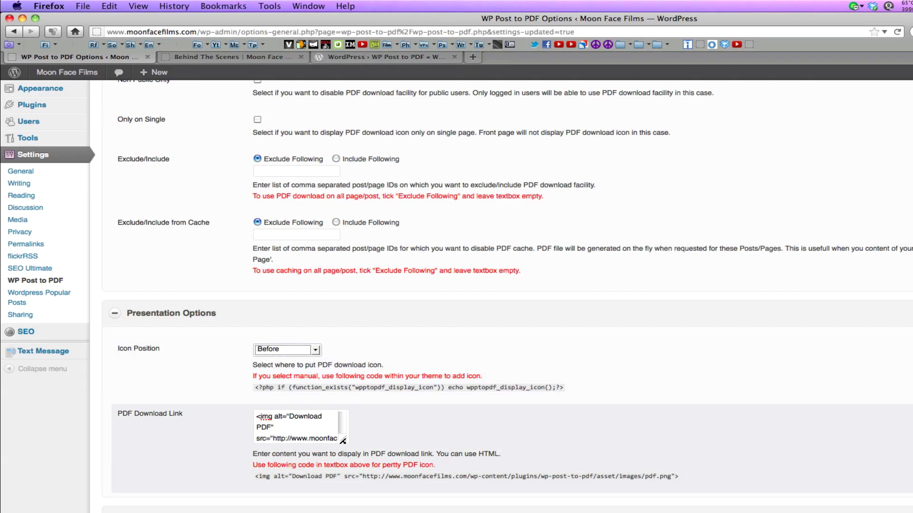
Add the text 'Download PDF Here' after the icon in the PDF Download Link box
left_click_drag(342, 439, 511, 485)
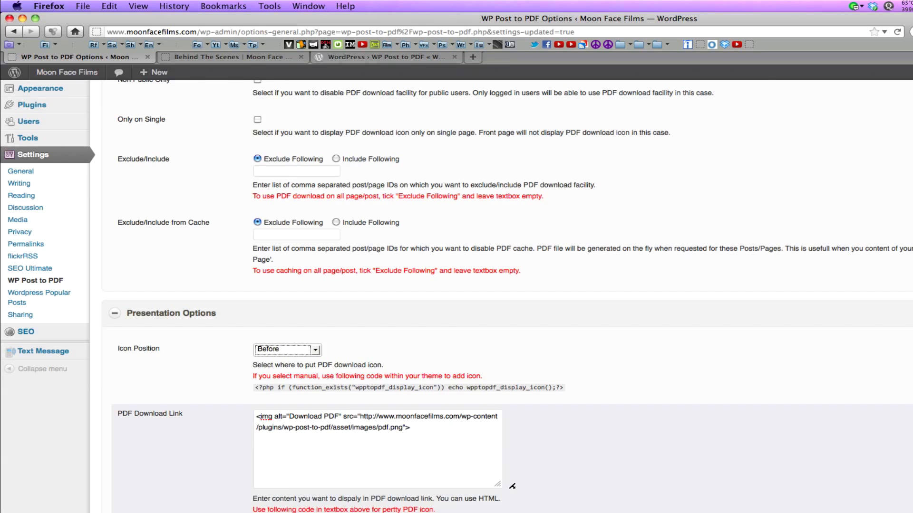
left_click(467, 480)
type("Dow")
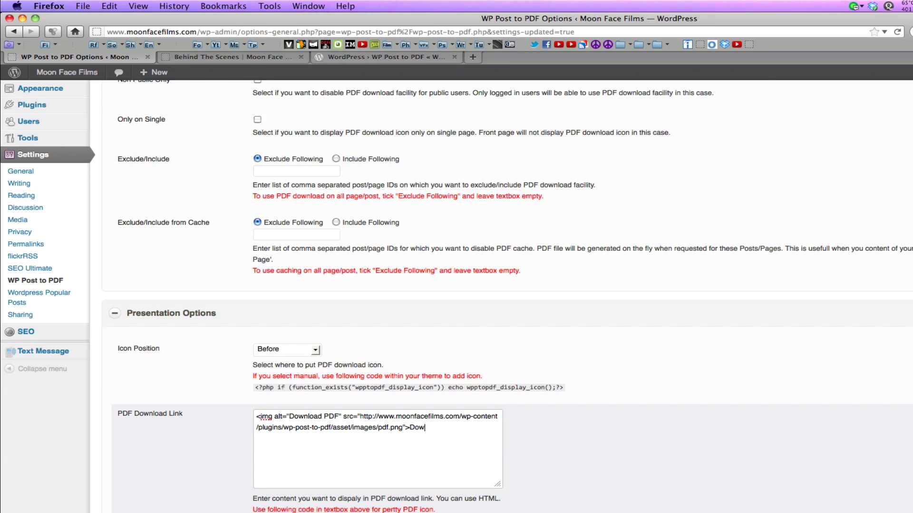
type("nload PDF Here")
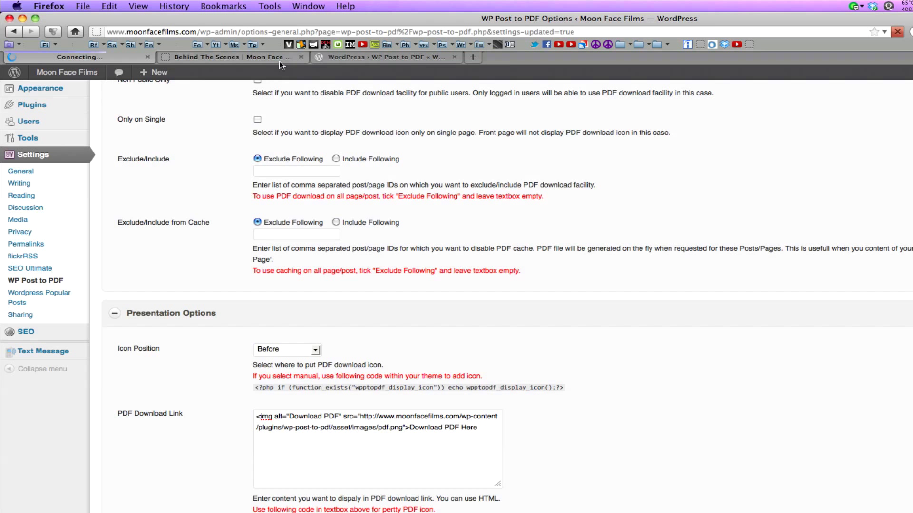
left_click(278, 60)
Reload the Behind The Scenes post to see the updated PDF download link
left_click(897, 31)
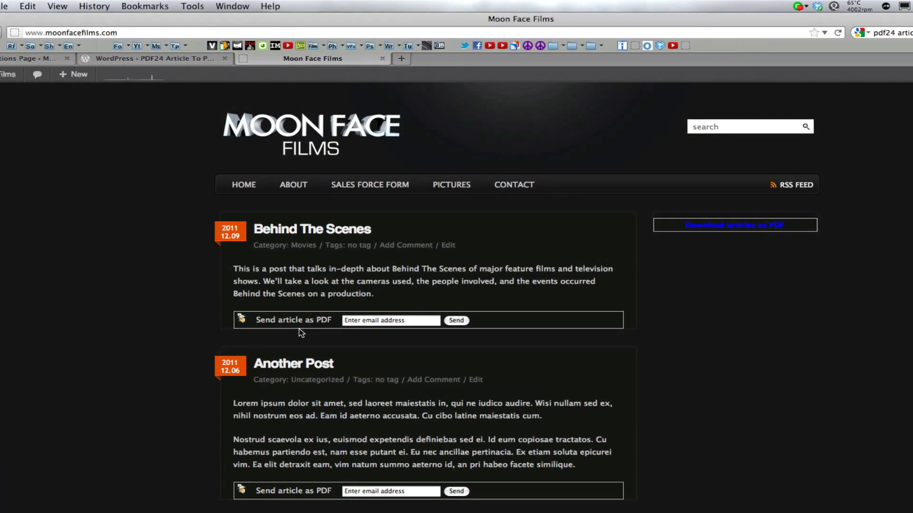
Scroll the homepage to view the 'Send article as PDF' boxes under the posts
scroll(183, 330, "down", 5)
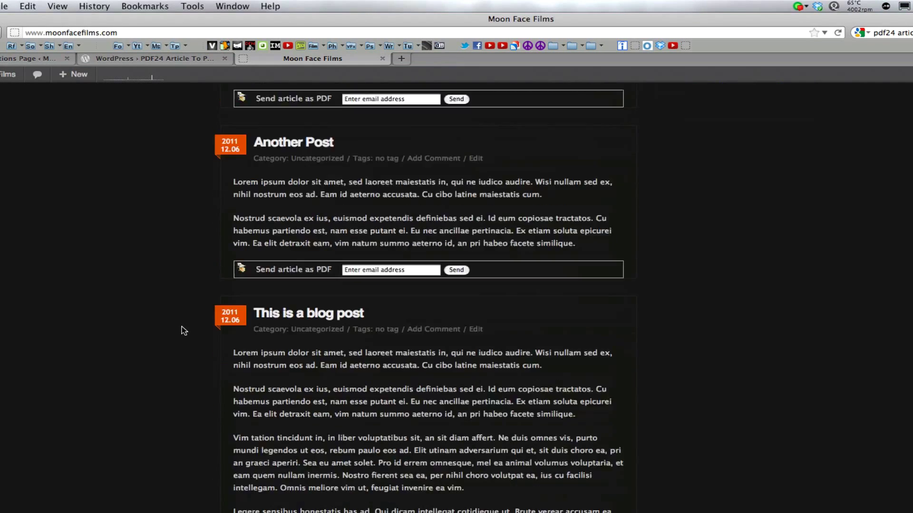
scroll(183, 330, "down", 3)
scroll(183, 330, "up", 8)
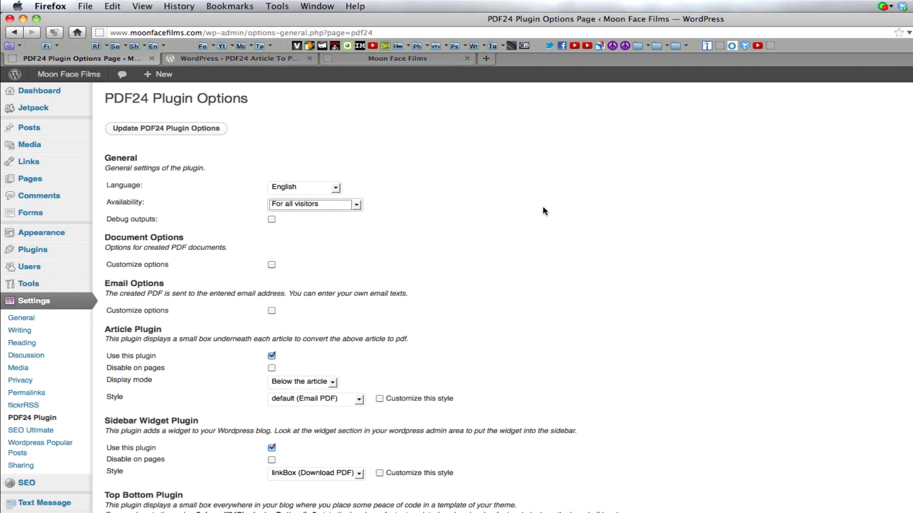
Keep PDF24 available For all visitors and leave Document Options customization turned off
left_click(359, 205)
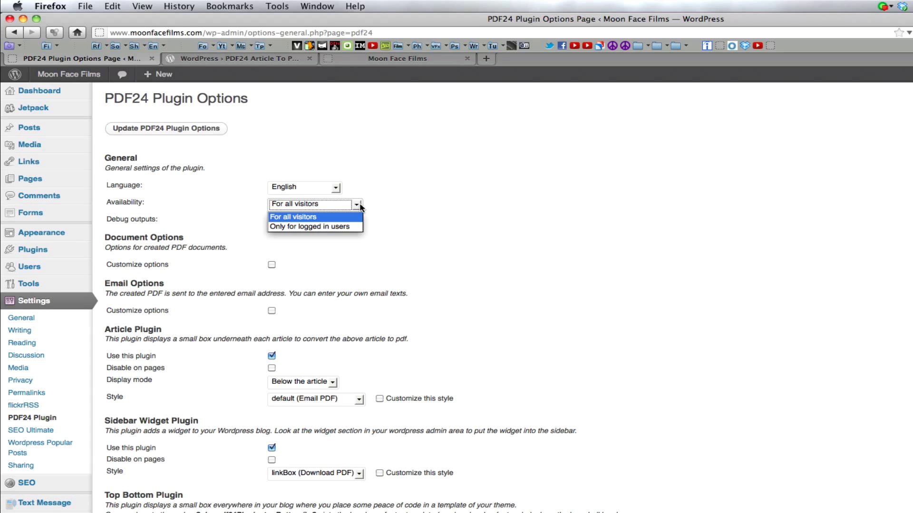
left_click(359, 204)
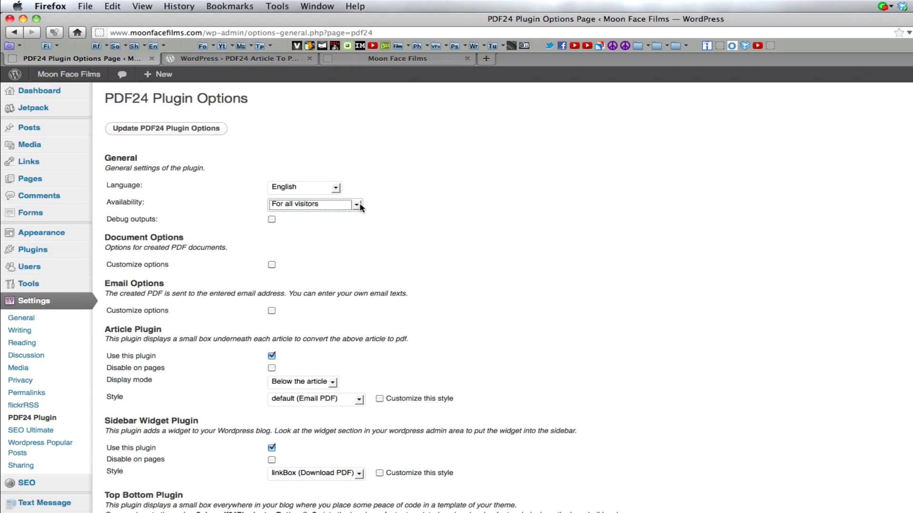
left_click(271, 265)
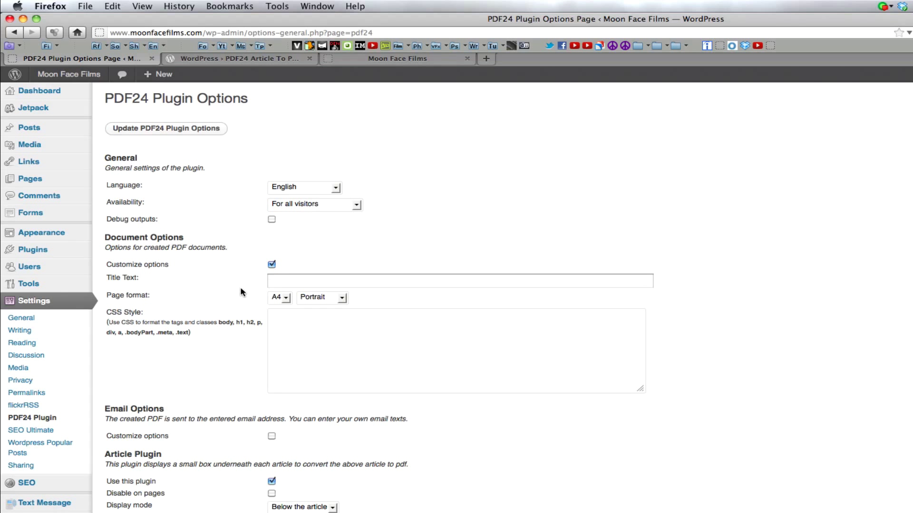
left_click(271, 265)
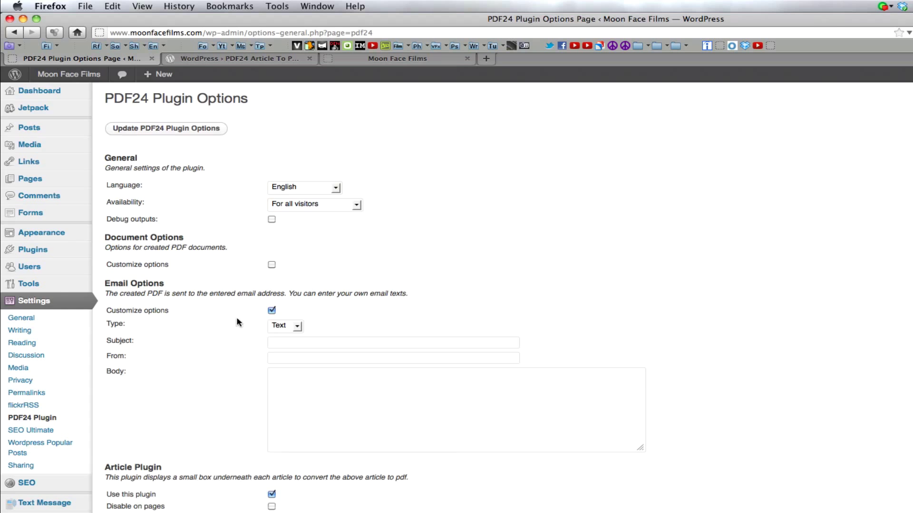
scroll(195, 296, "down", 4)
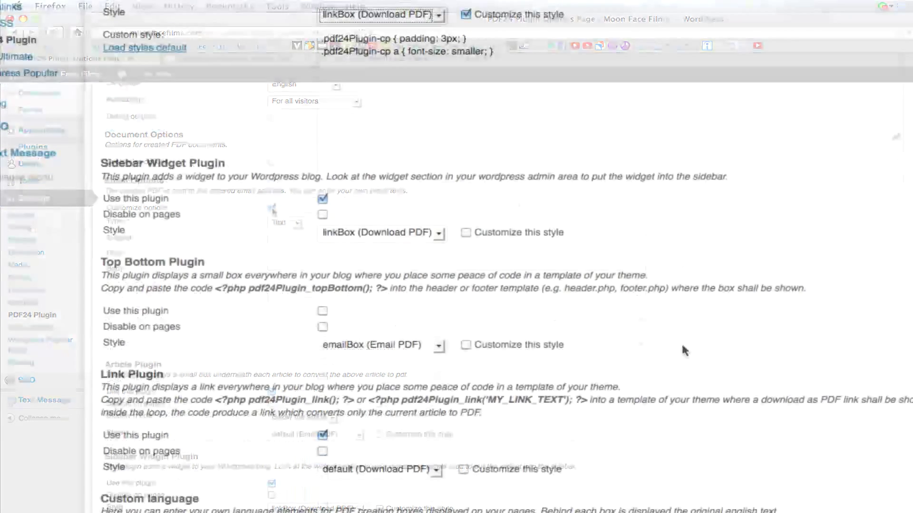
Give the sidebar widget the blue Email PDF custom style, then select the top-bottom template code
left_click(429, 232)
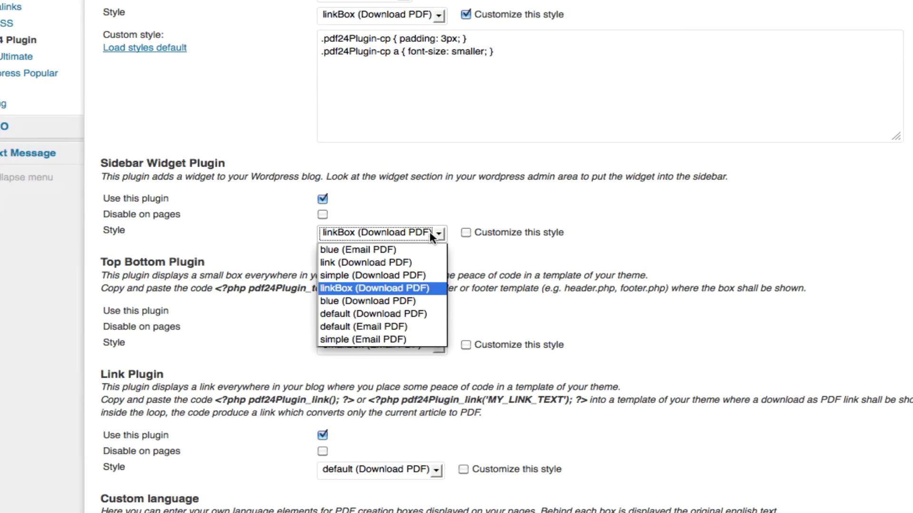
left_click(423, 250)
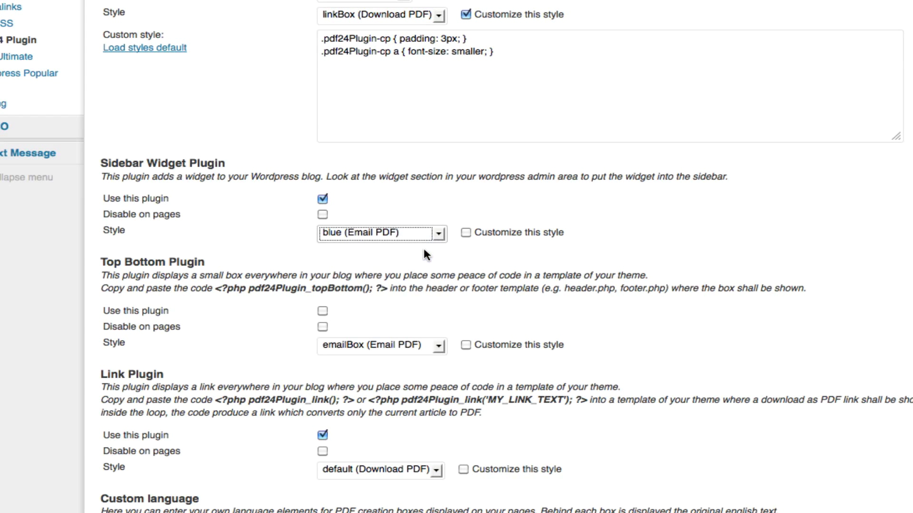
left_click(468, 233)
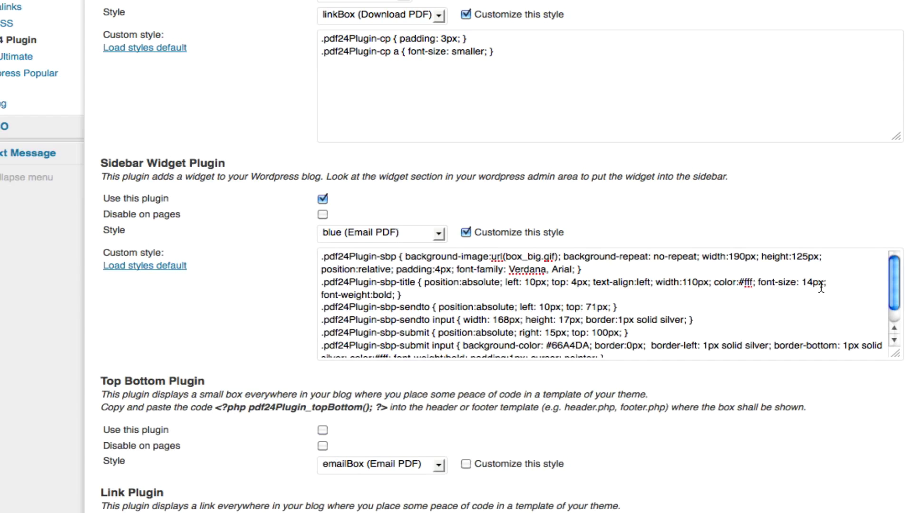
scroll(821, 286, "down", 2)
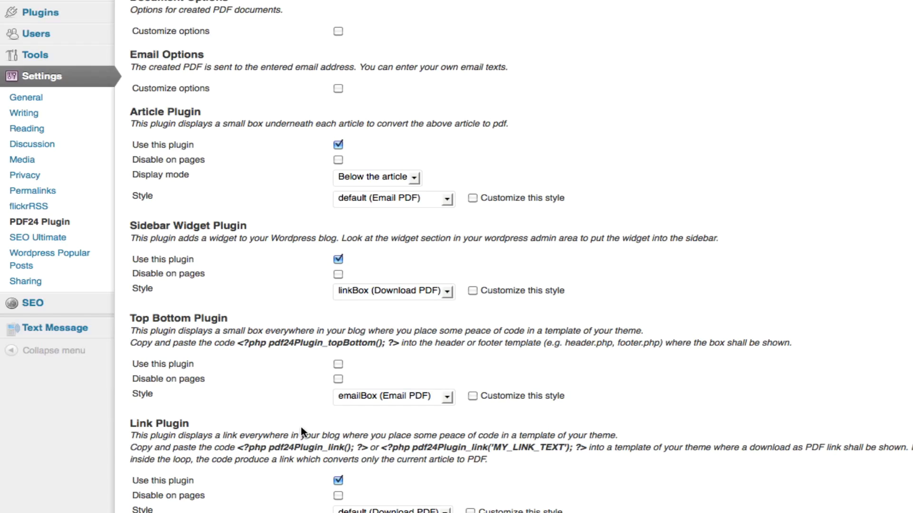
left_click_drag(240, 342, 399, 343)
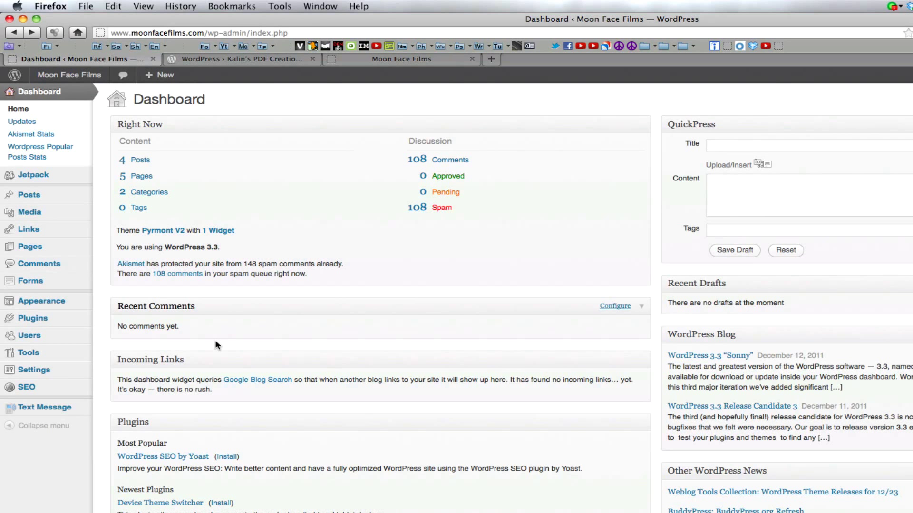
In PDF Creation Station, tick Behind The Scenes, This is a blog post, About and Pictures
mouse_move(42, 355)
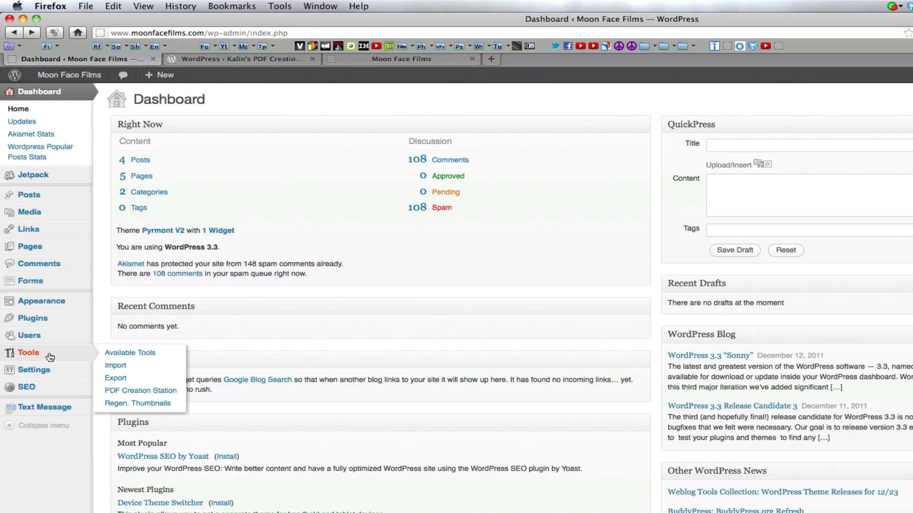
left_click(140, 390)
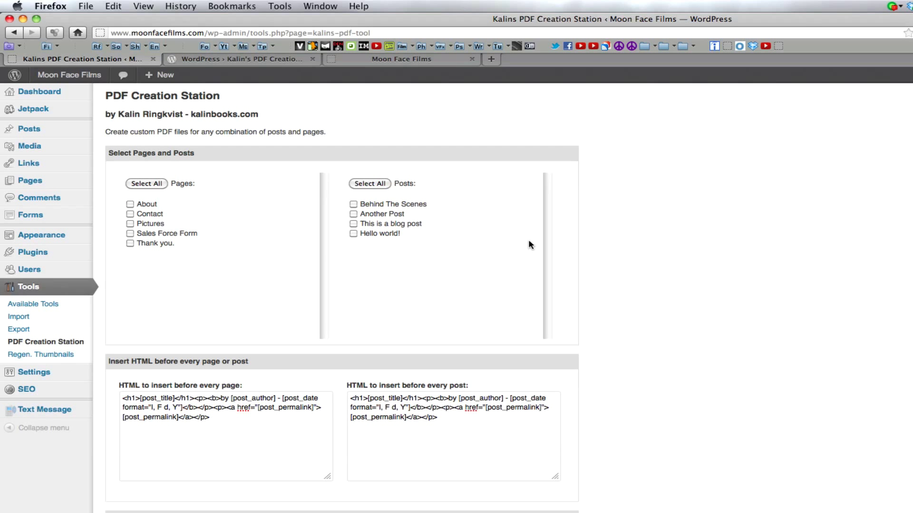
left_click(353, 204)
left_click(354, 223)
left_click(130, 204)
left_click(130, 223)
scroll(216, 309, "down", 1)
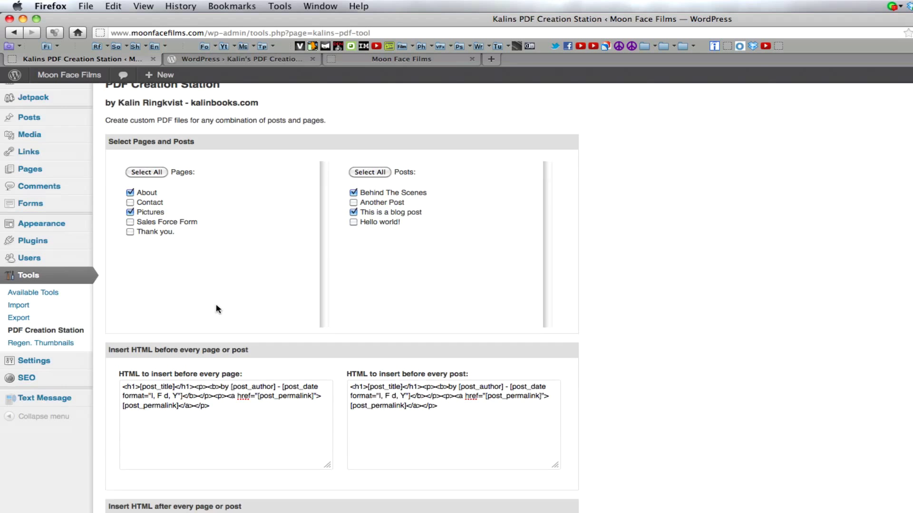
scroll(217, 309, "down", 5)
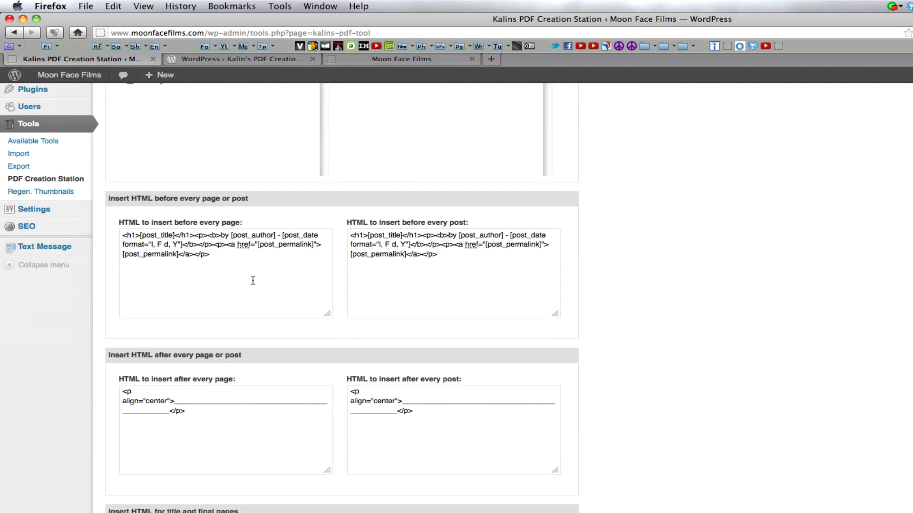
scroll(480, 292, "down", 5)
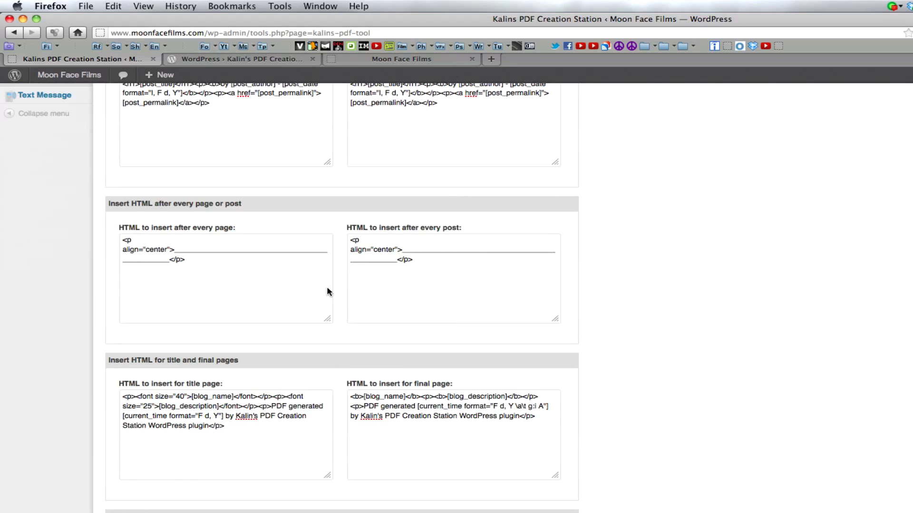
scroll(456, 330, "down", 2)
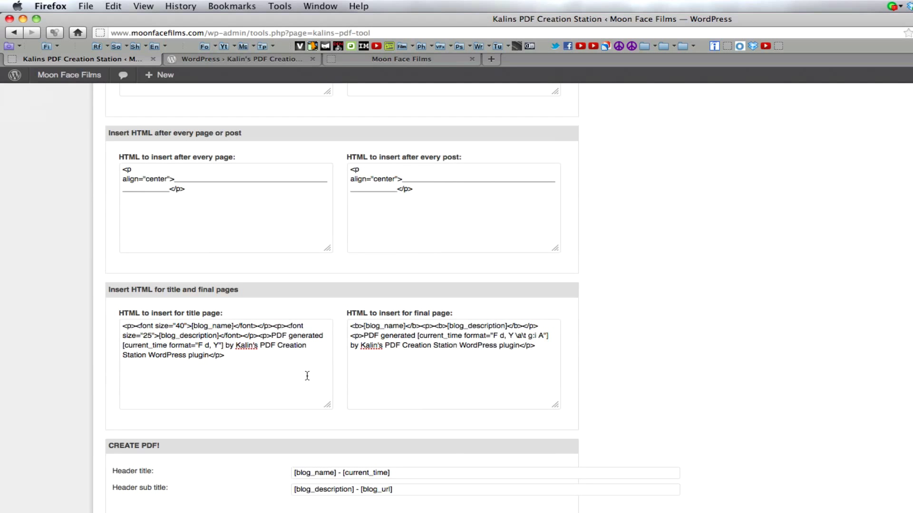
scroll(474, 384, "down", 1)
scroll(474, 385, "down", 4)
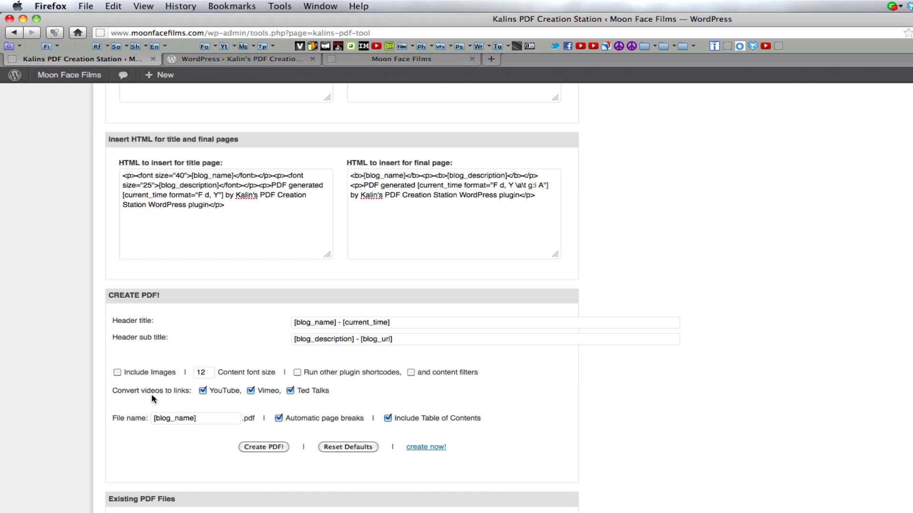
Order This is a blog post first, then About, Pictures and Behind The Scenes, and build the PDF
left_click(263, 447)
left_click_drag(611, 336, 602, 362)
left_click_drag(606, 315, 602, 353)
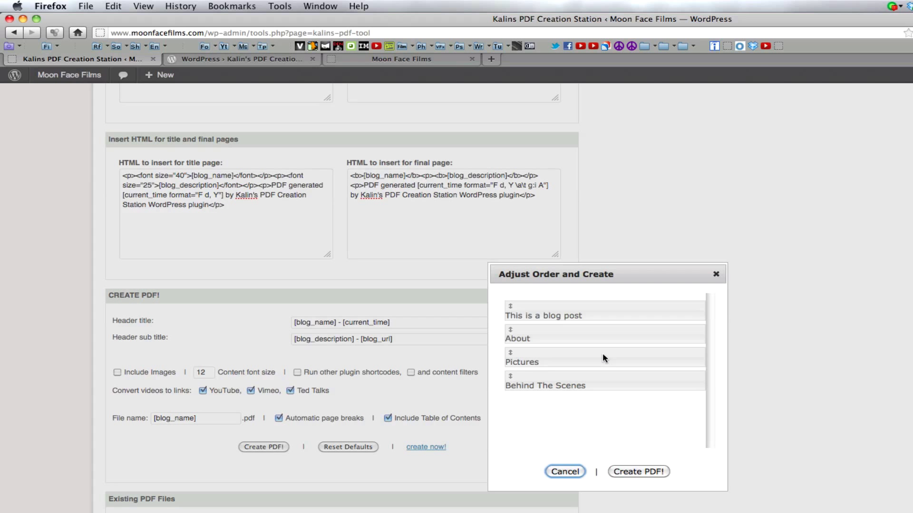
left_click(624, 473)
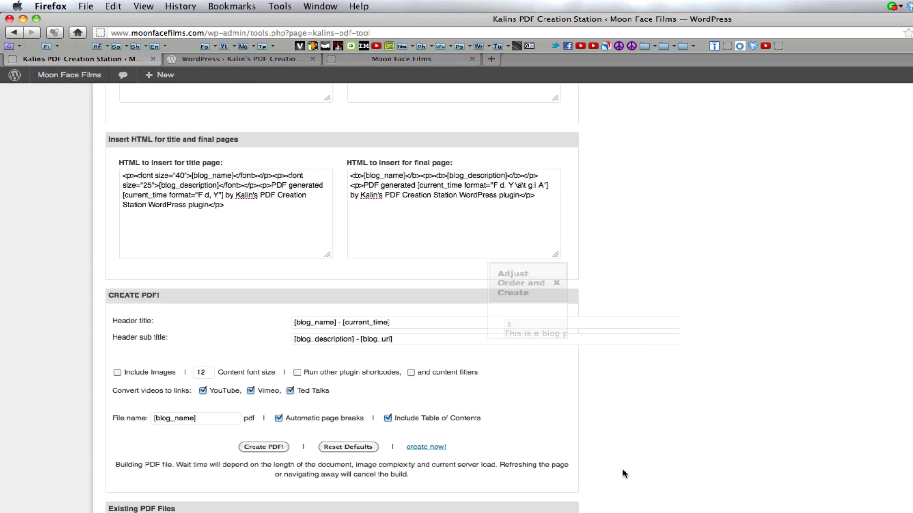
Open the generated Moon Face Films.pdf in Preview and jump to its table of contents
scroll(624, 474, "down", 3)
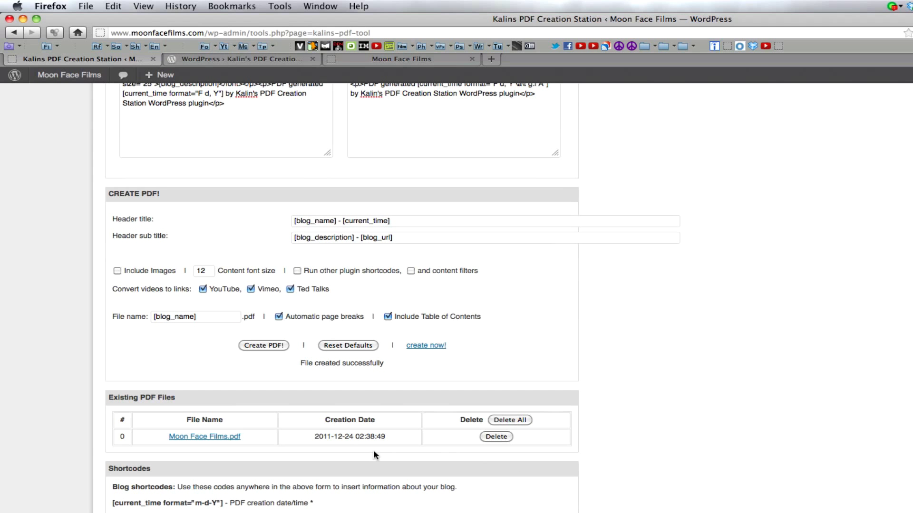
right_click(240, 438)
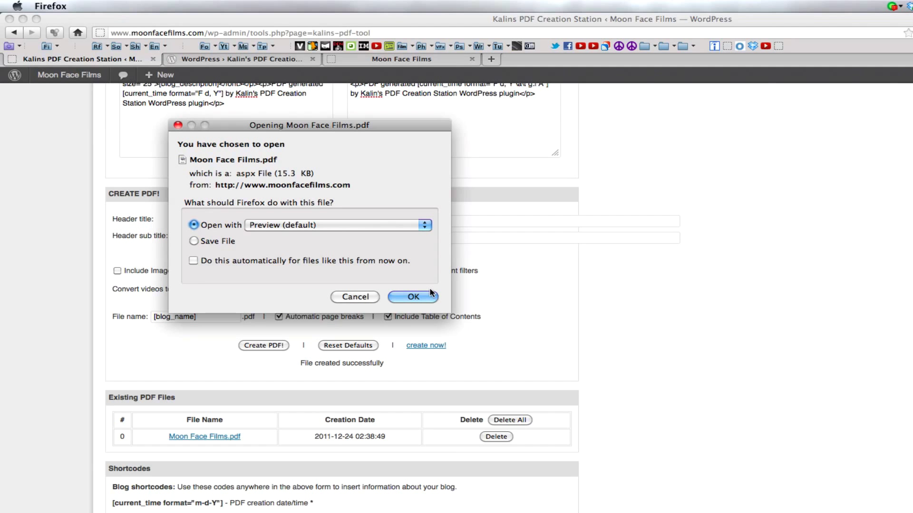
left_click(430, 295)
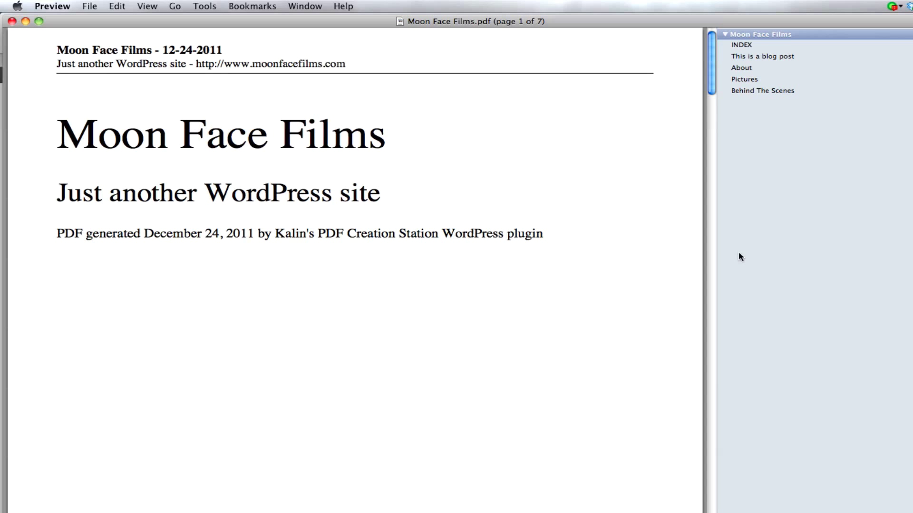
left_click(779, 45)
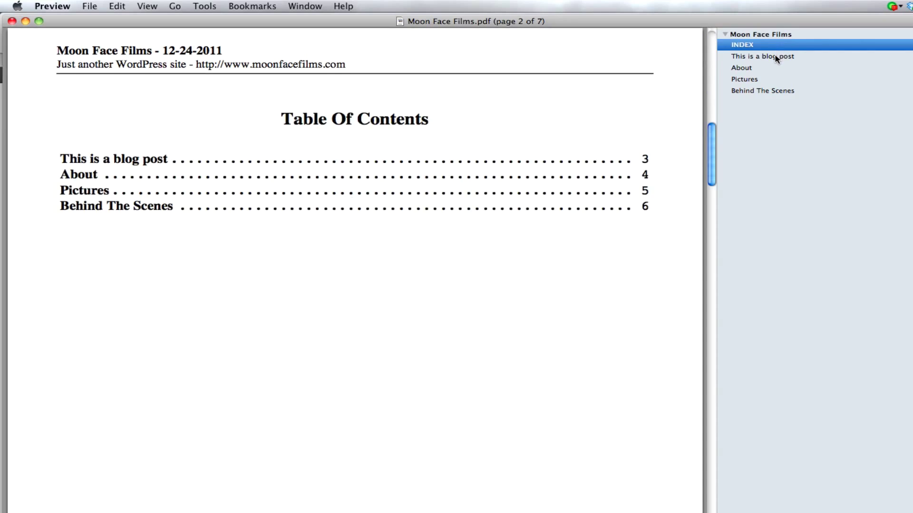
View the PDF's This is a blog post section, then open PDF Creation Station settings at Options
left_click(782, 57)
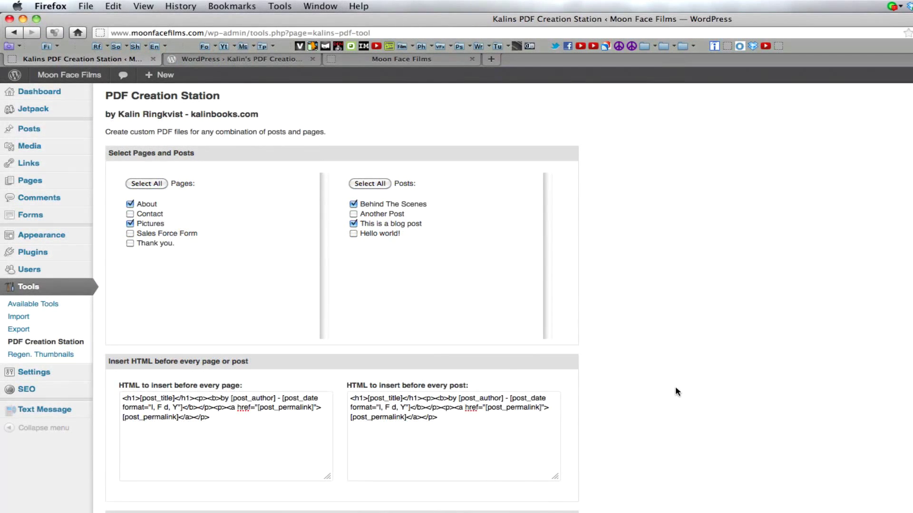
mouse_move(64, 381)
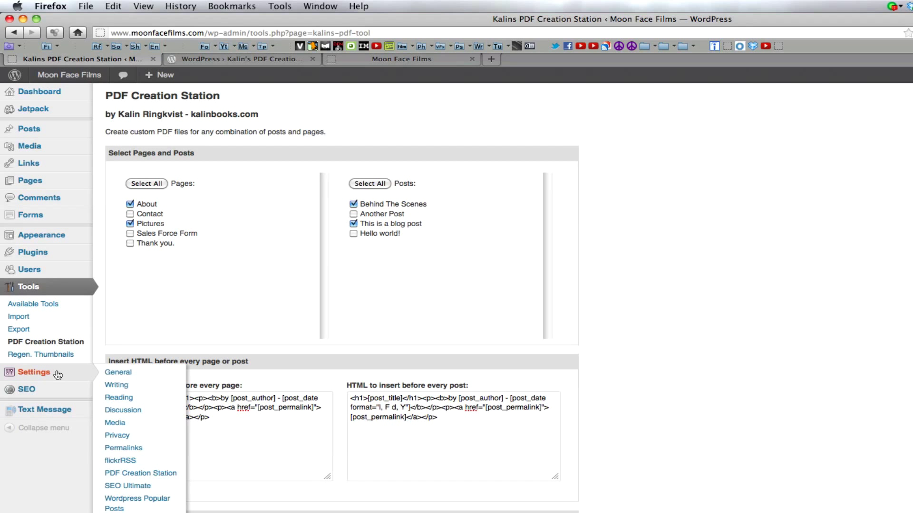
left_click(142, 473)
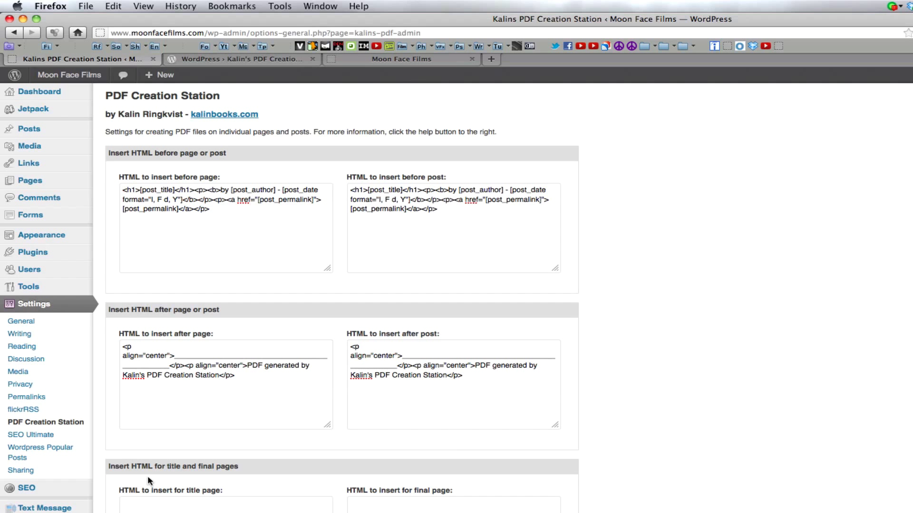
scroll(652, 477, "down", 6)
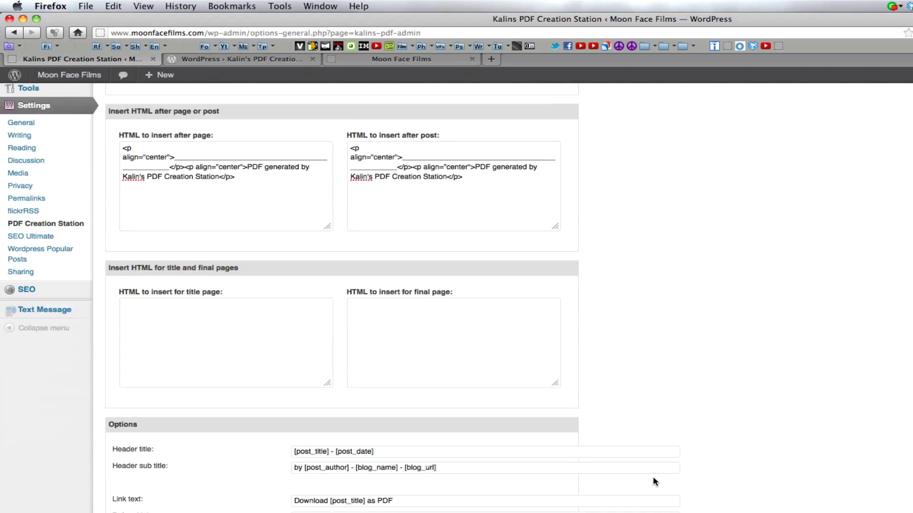
scroll(653, 477, "down", 3)
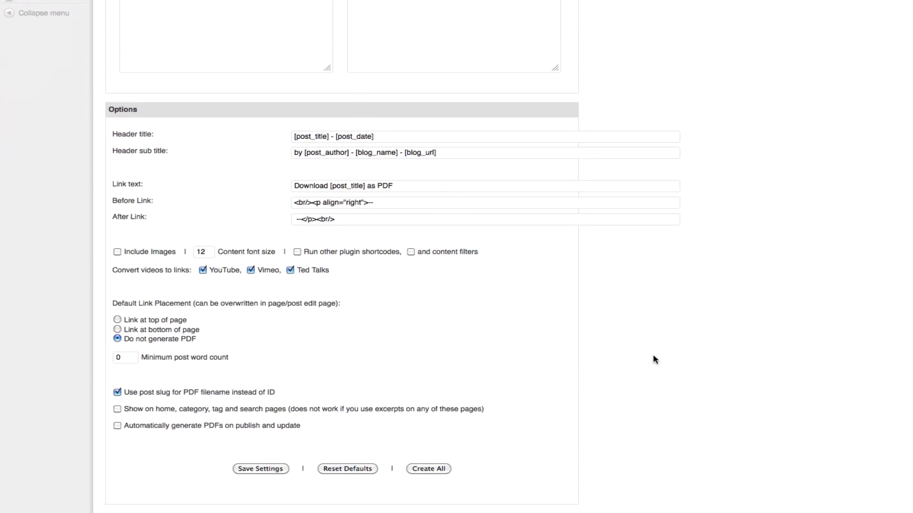